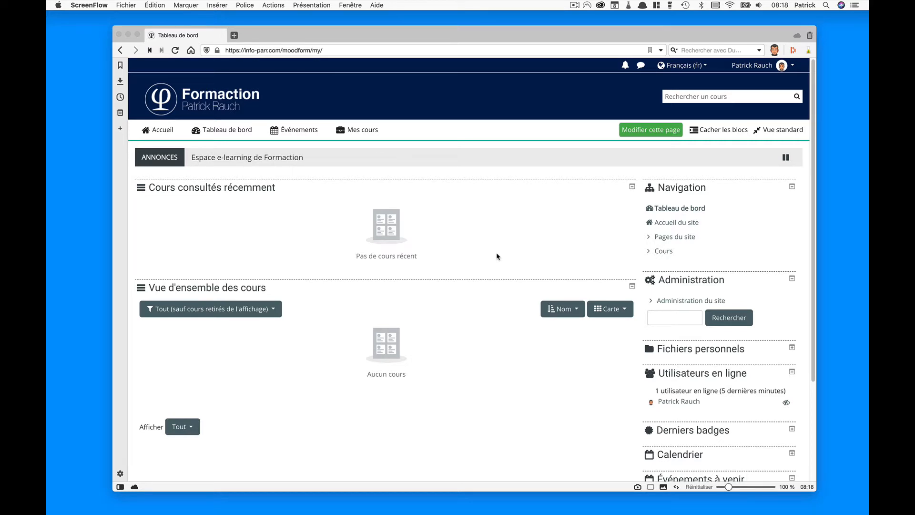
# Open the Cohortes page under the user accounts in the site administration
pyautogui.scroll(-5, 715, 348)
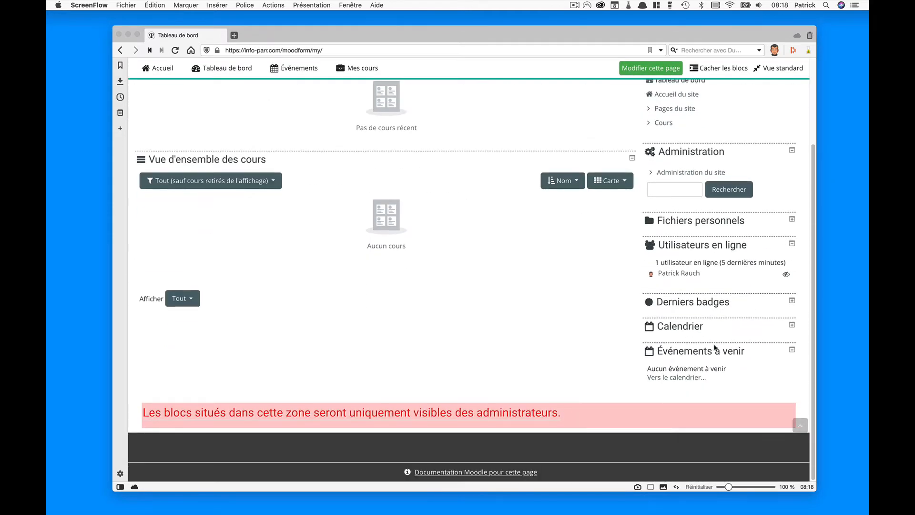
pyautogui.scroll(5, 715, 348)
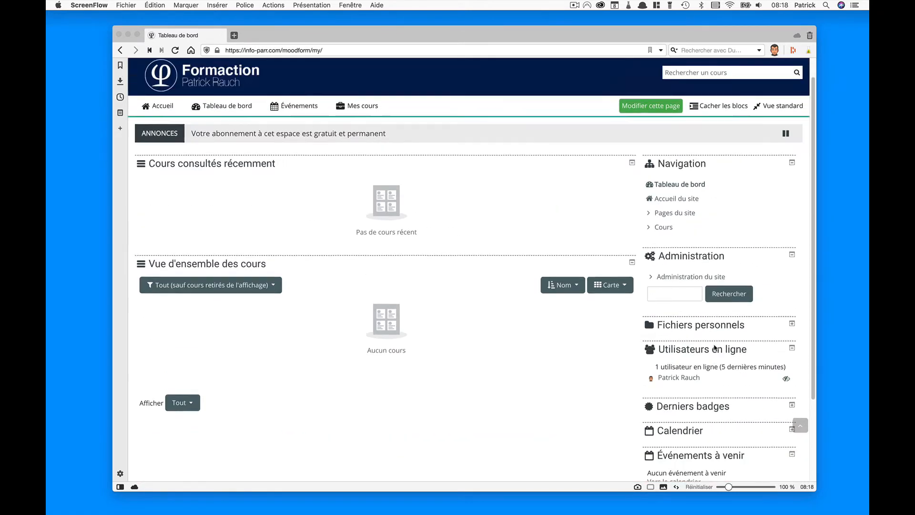
pyautogui.click(687, 302)
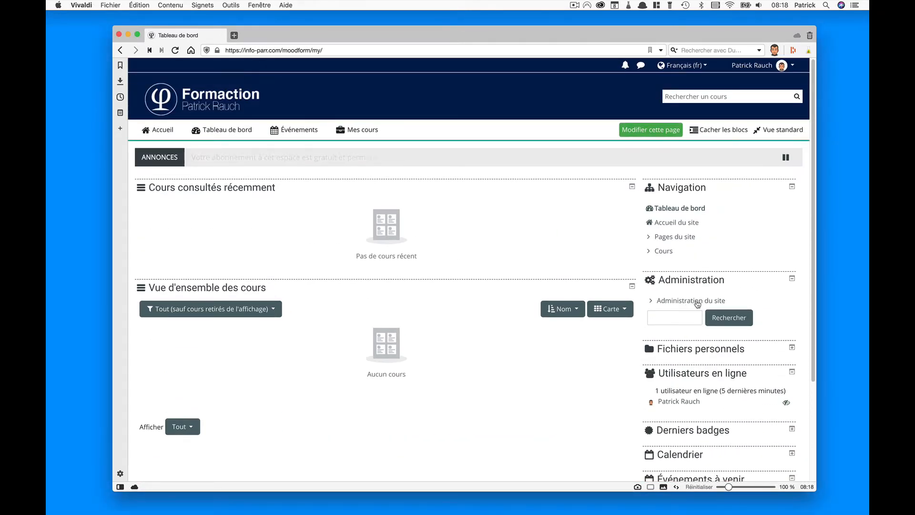
pyautogui.click(697, 302)
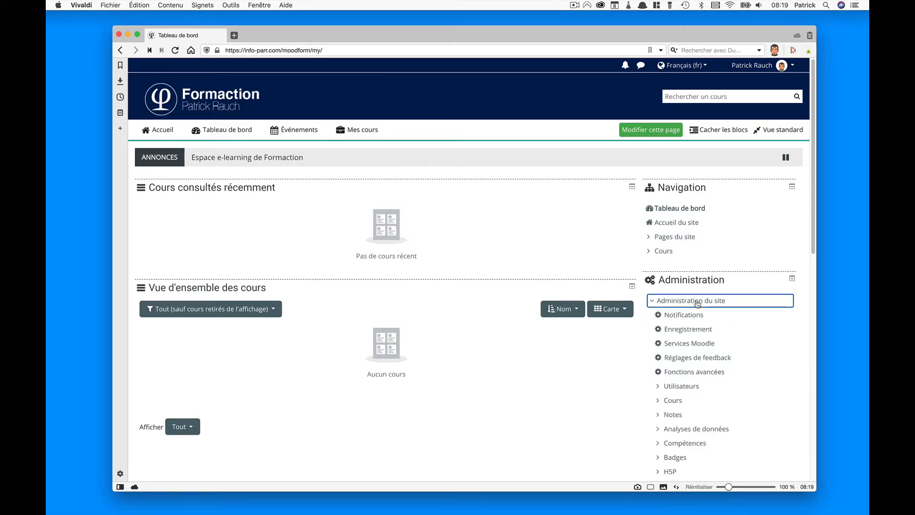
pyautogui.scroll(-3, 701, 304)
pyautogui.click(678, 312)
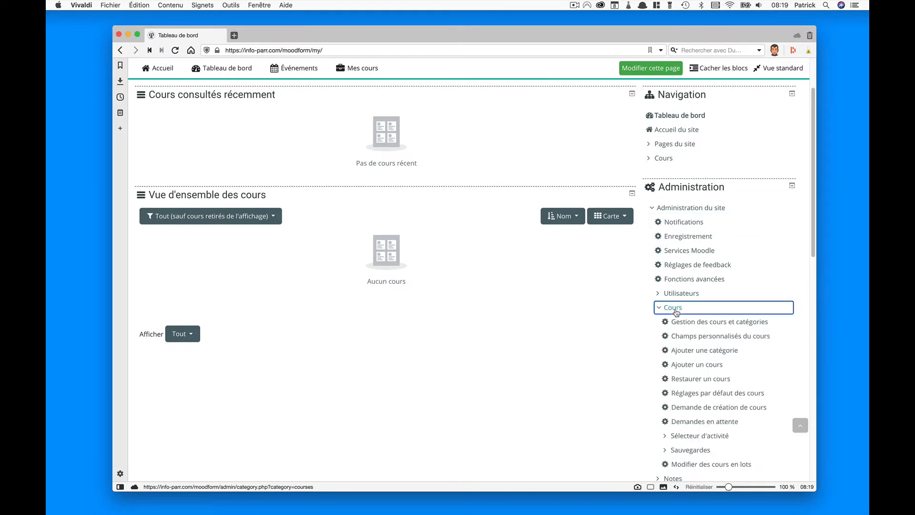
pyautogui.click(683, 293)
pyautogui.click(690, 309)
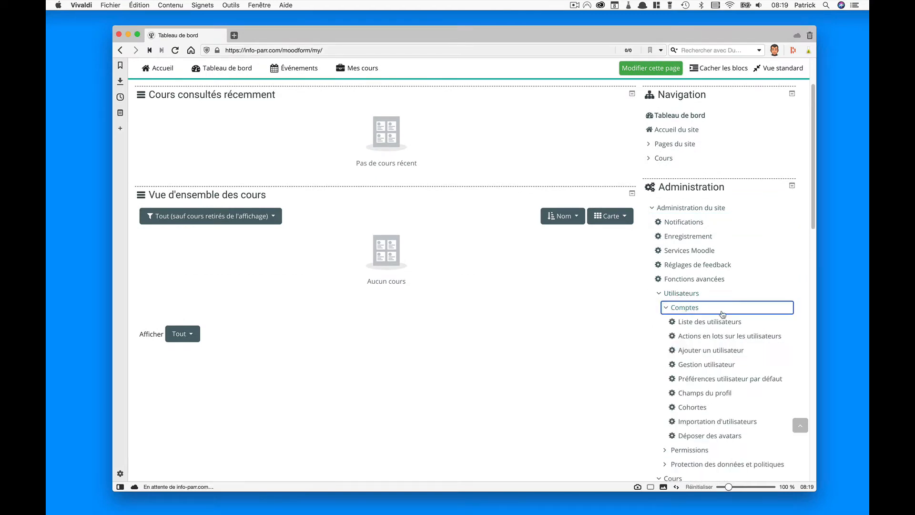
pyautogui.scroll(-2, 717, 336)
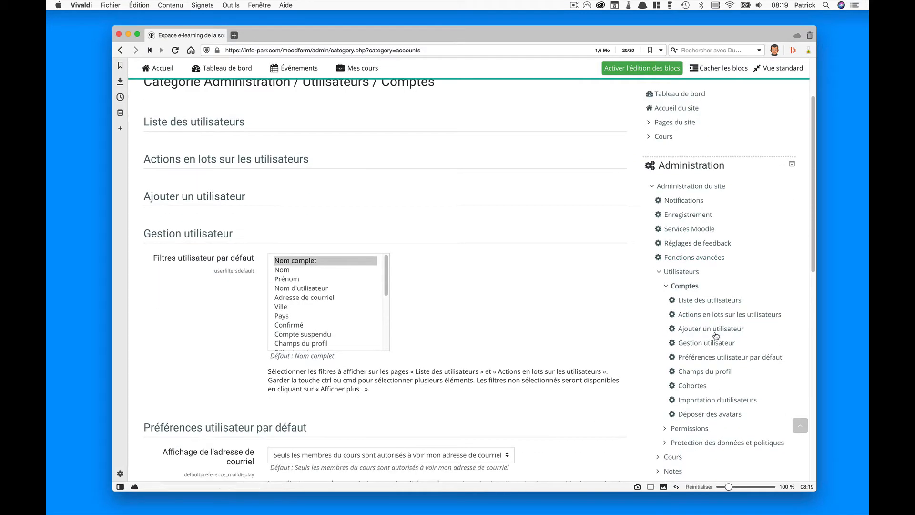
pyautogui.click(698, 388)
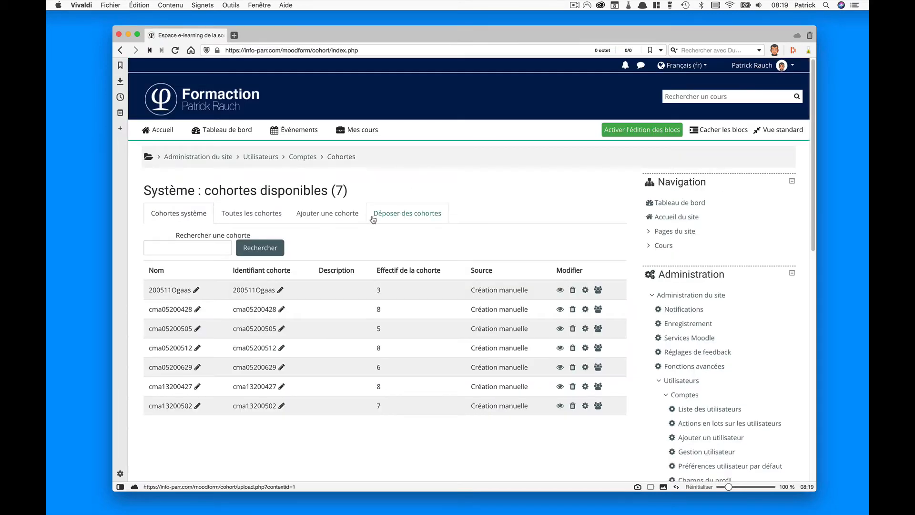
# Create a visible cohort named "Equipe 1" in the Formations context
pyautogui.click(323, 213)
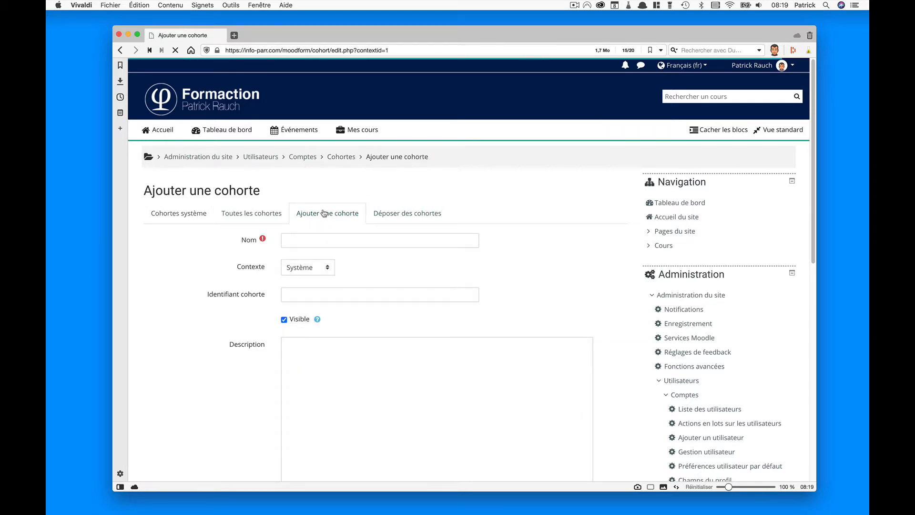
pyautogui.click(437, 245)
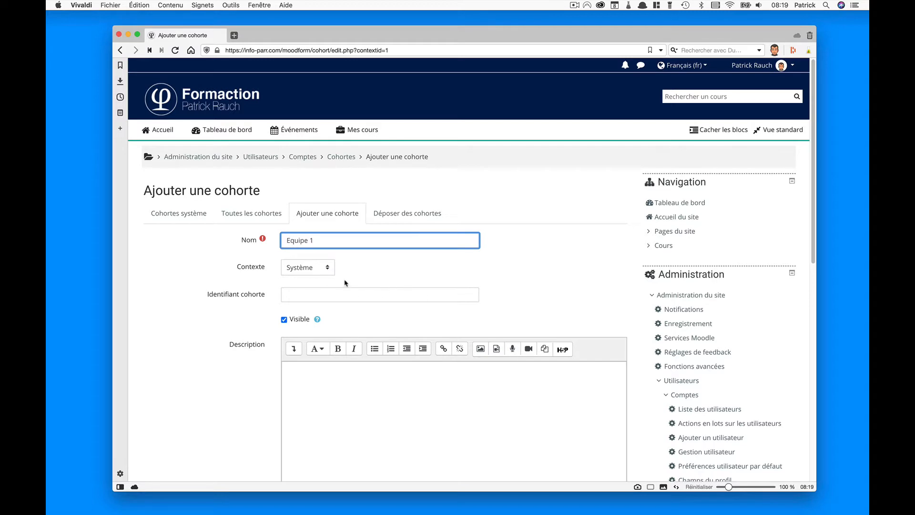
pyautogui.click(330, 271)
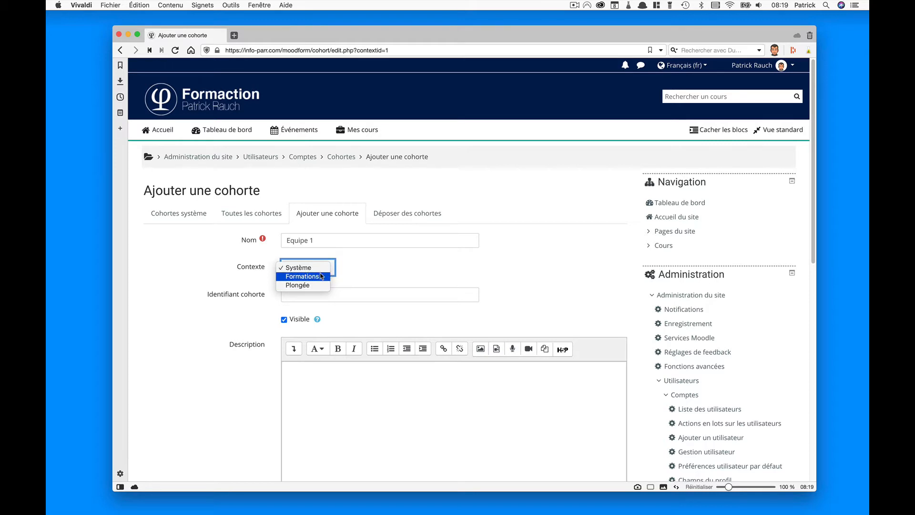
pyautogui.click(321, 276)
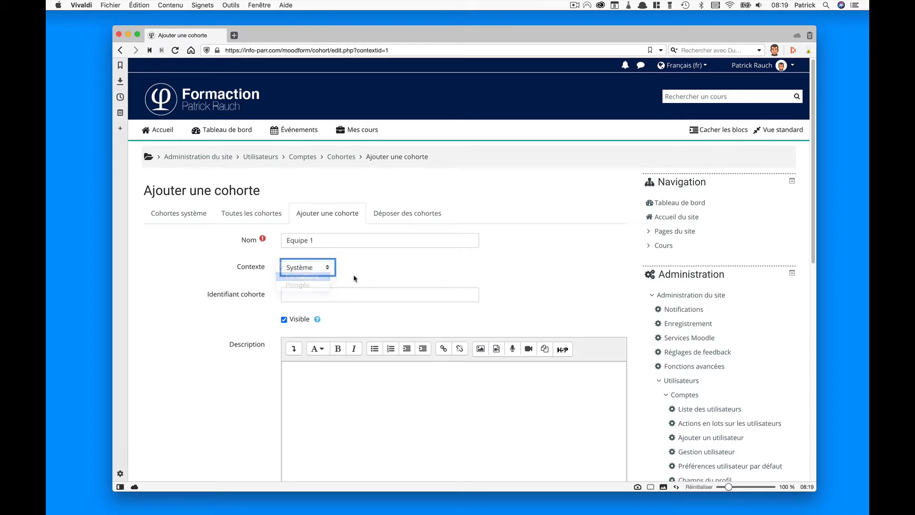
pyautogui.click(320, 293)
pyautogui.scroll(-5, 370, 293)
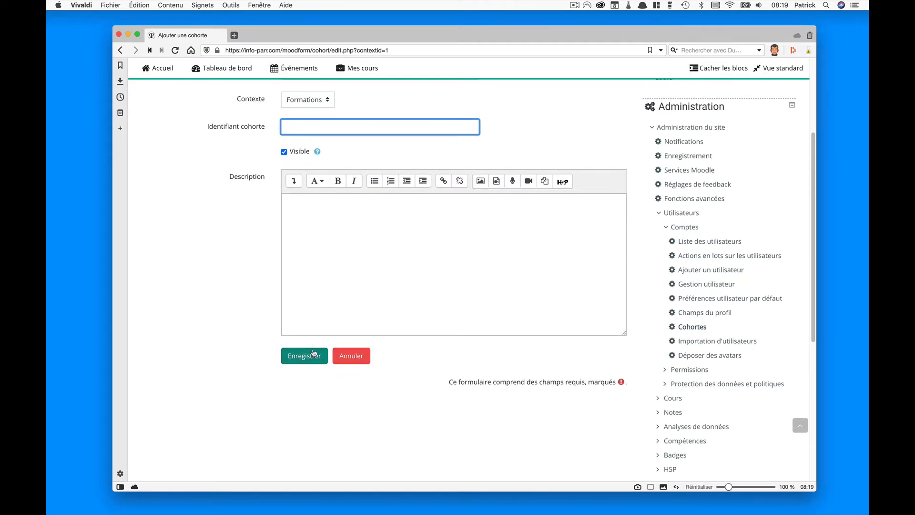
pyautogui.click(314, 355)
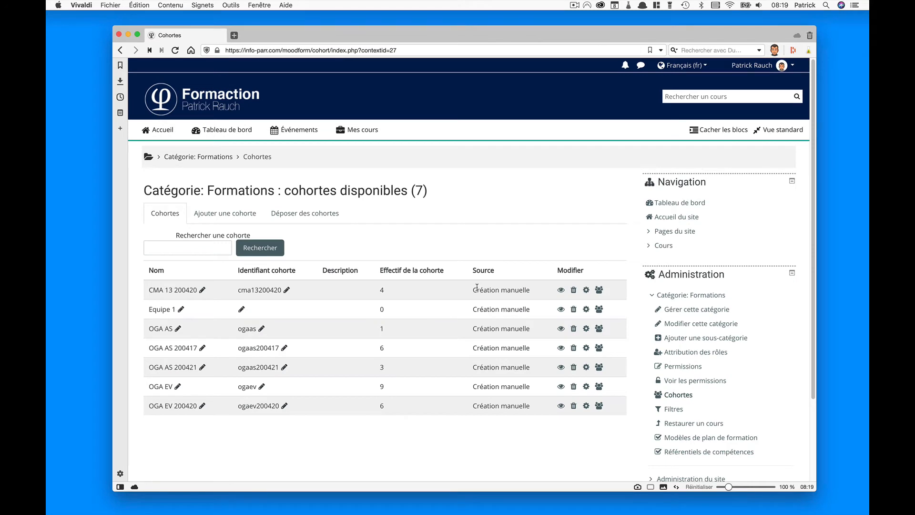
pyautogui.click(671, 246)
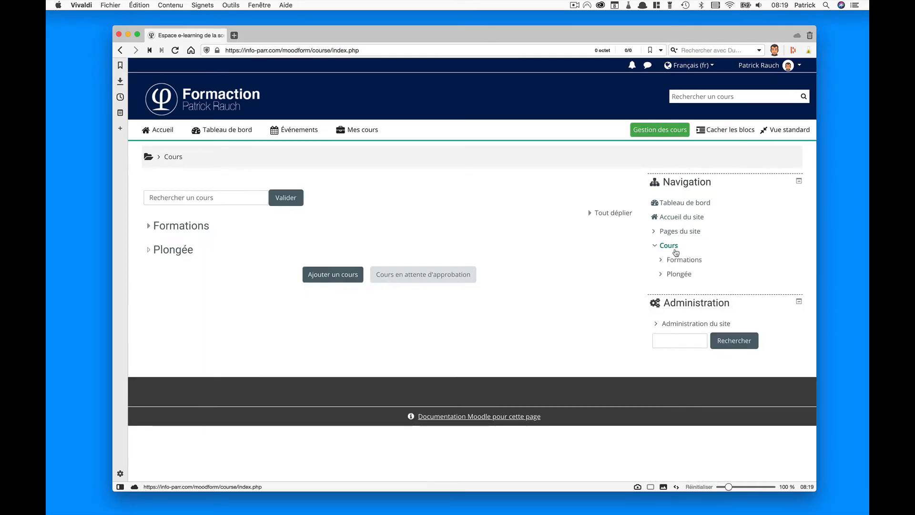
pyautogui.click(685, 260)
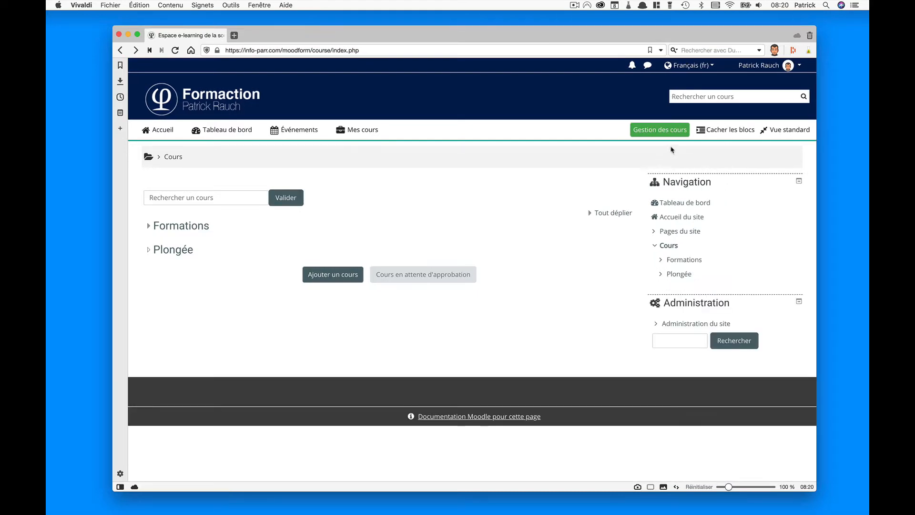
pyautogui.click(671, 135)
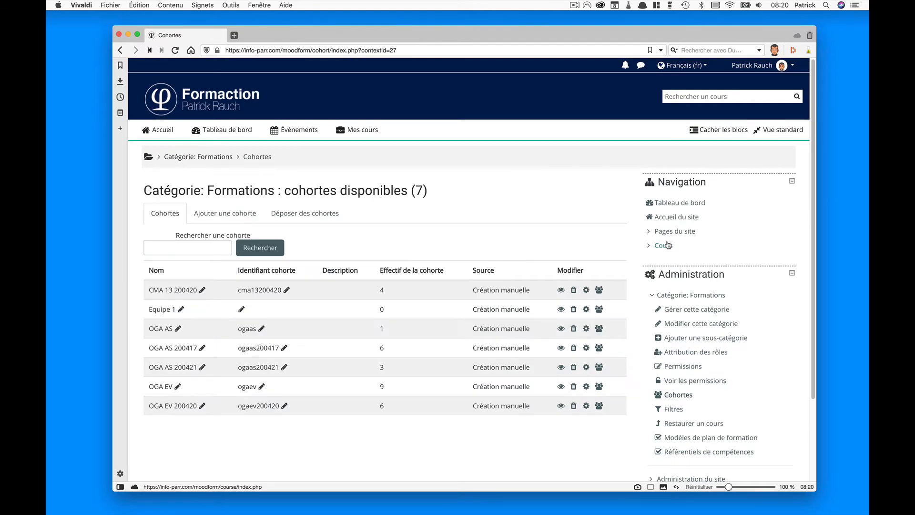
# Open the enrolment methods (Méthodes d'inscription) of the Formations course "[02] Atelier - RPGD 2"
pyautogui.click(668, 245)
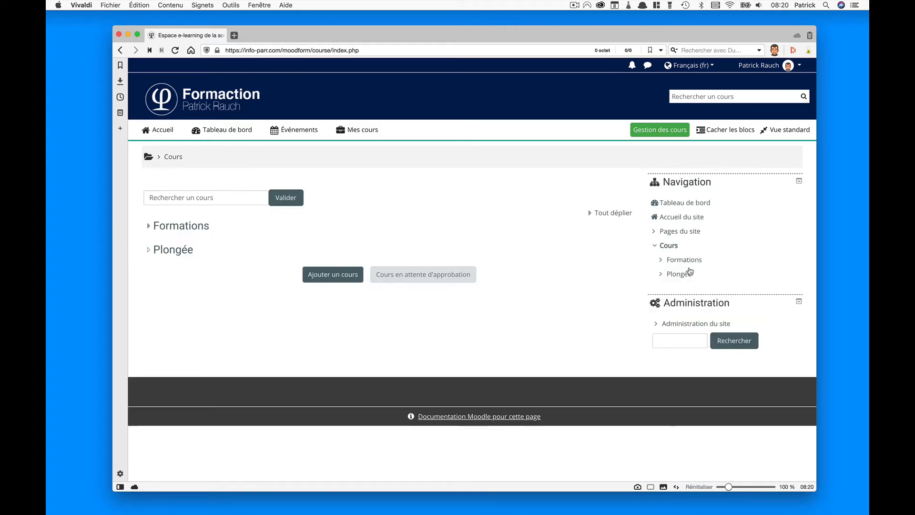
pyautogui.click(686, 260)
pyautogui.click(689, 274)
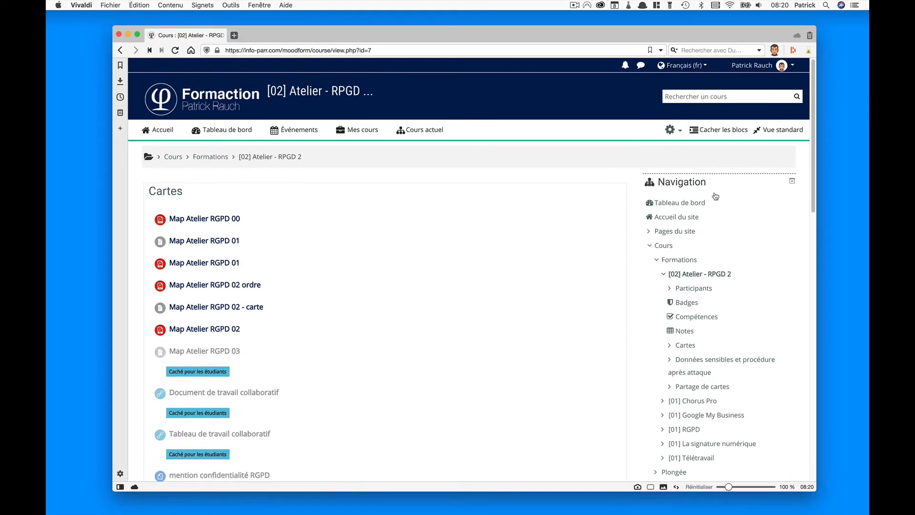
pyautogui.scroll(-5, 715, 195)
pyautogui.click(692, 339)
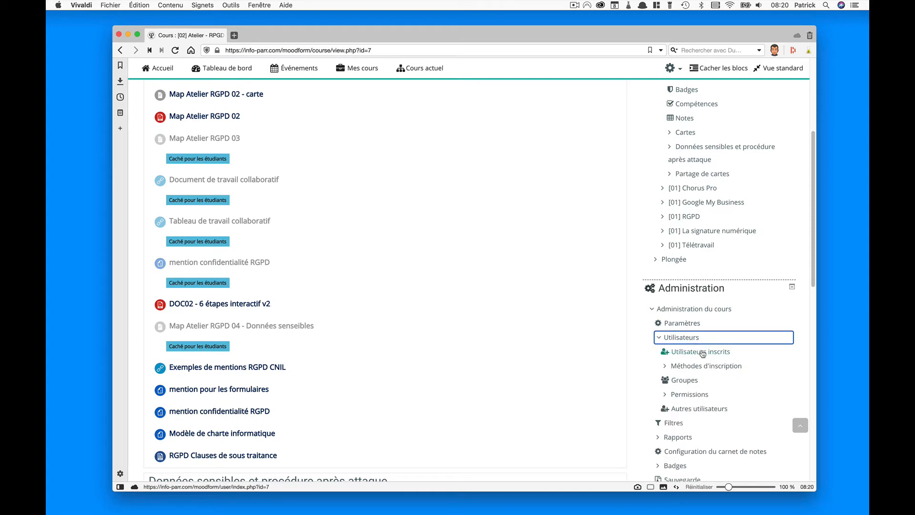
pyautogui.click(712, 367)
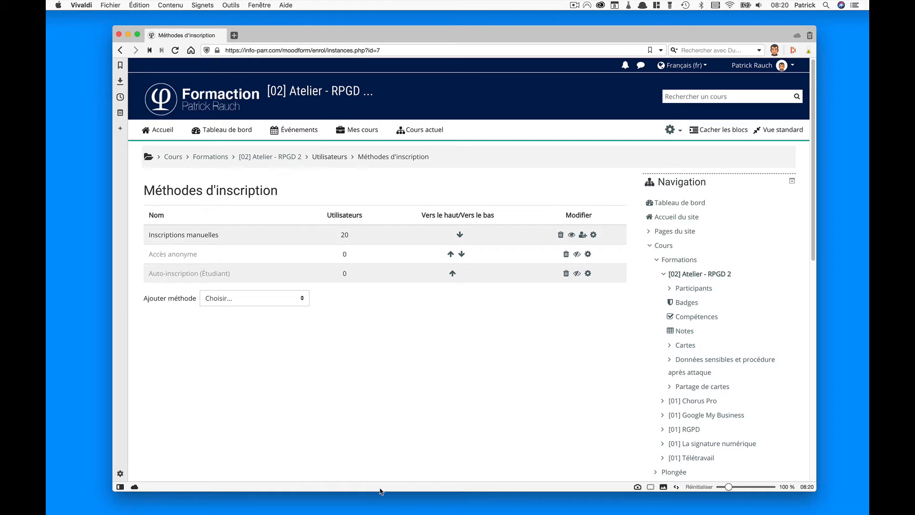
# Start a "Synchronisation des cohortes" enrolment method with the custom instance name "Equipe 1 inscription"
pyautogui.click(301, 300)
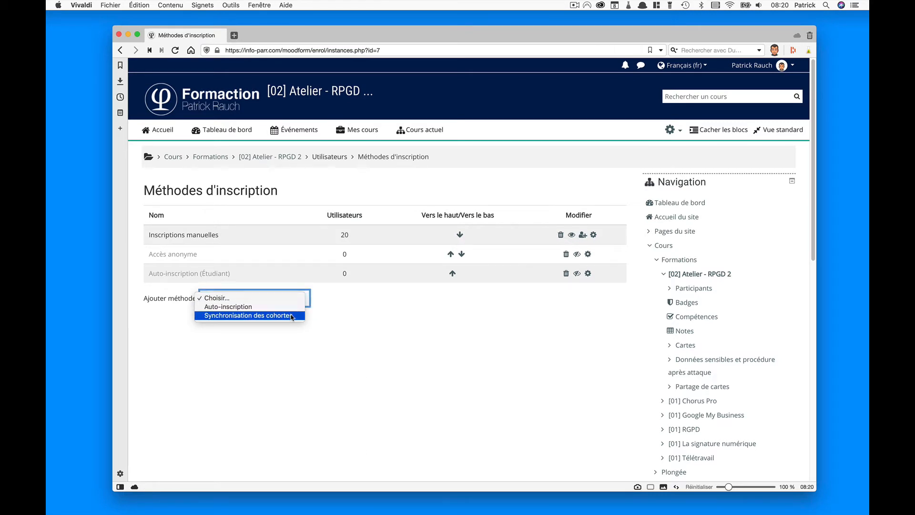
pyautogui.click(293, 316)
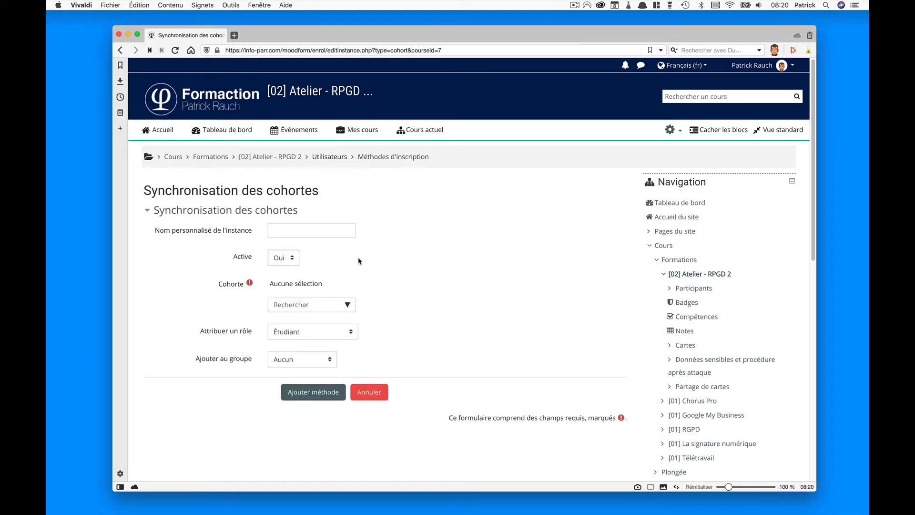
pyautogui.click(301, 232)
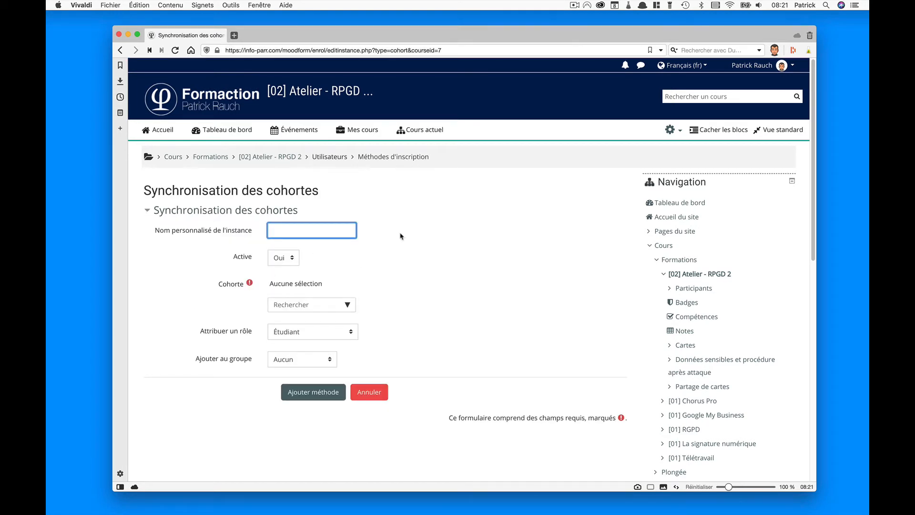
pyautogui.write('E')
pyautogui.write('quipe 1 inscri^tio')
pyautogui.press('BackSpace')
pyautogui.press('BackSpace')
pyautogui.write('p')
# Choose the cohort "Equipe 1" with the assigned role Stagiaire and add the enrolment method to the course
pyautogui.click(328, 306)
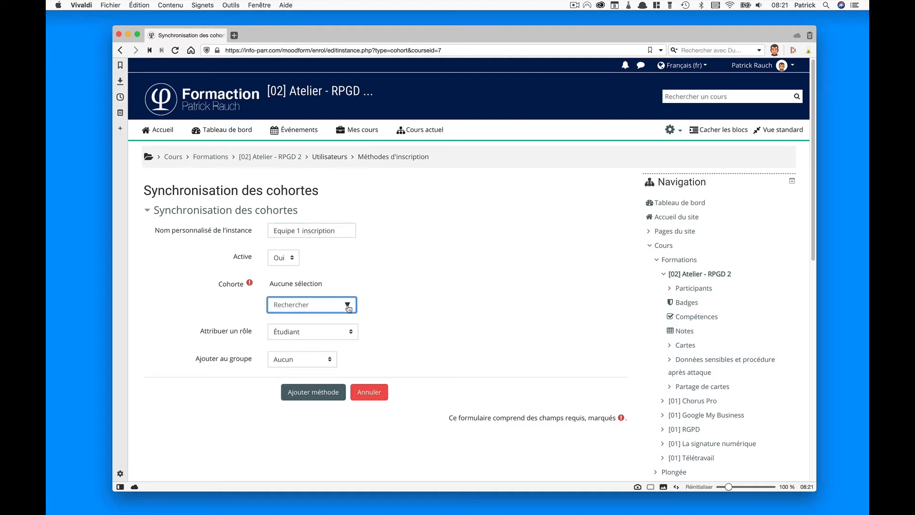
pyautogui.click(348, 304)
pyautogui.scroll(-2, 313, 340)
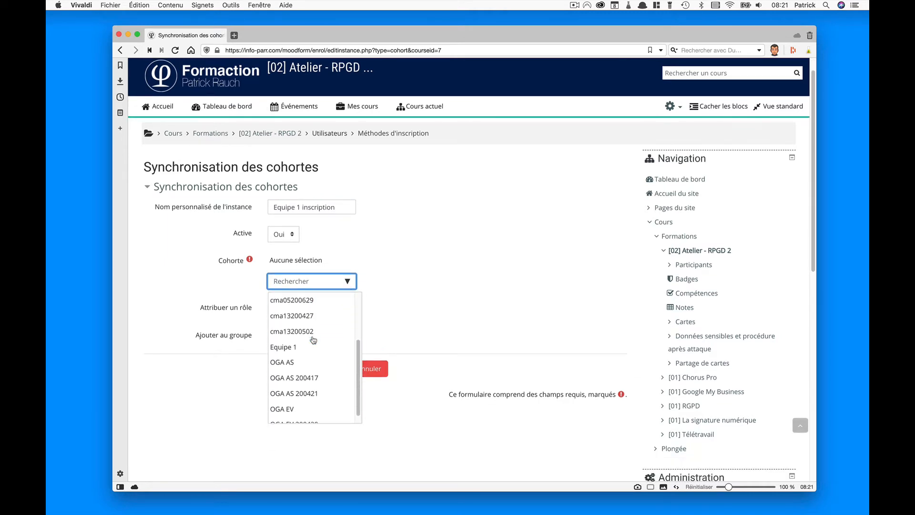
pyautogui.click(310, 345)
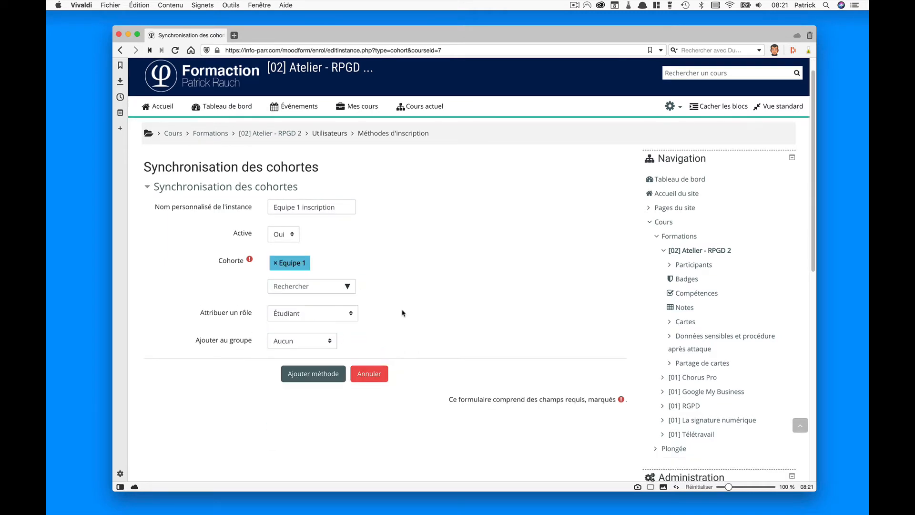
pyautogui.click(351, 319)
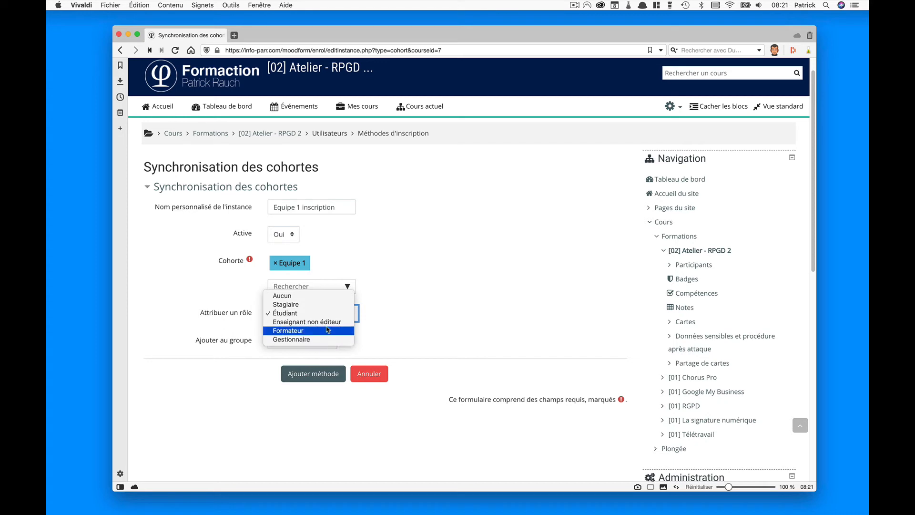
pyautogui.click(319, 305)
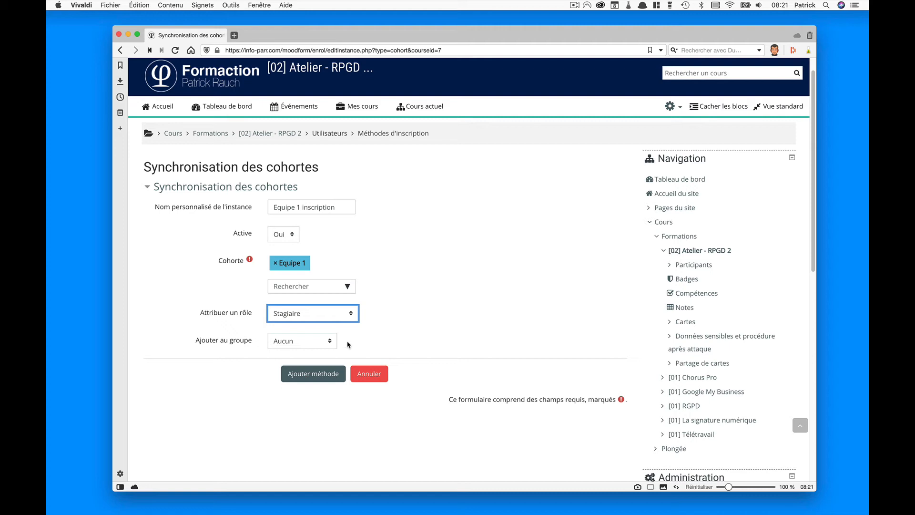
pyautogui.click(322, 376)
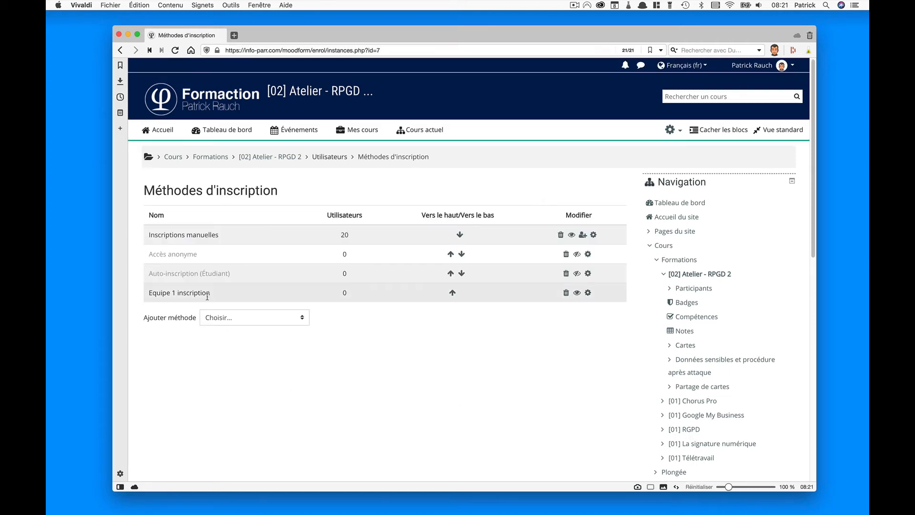
# Open the site-wide cohort administration under the user accounts and display all cohorts (Toutes les cohortes)
pyautogui.scroll(-8, 687, 258)
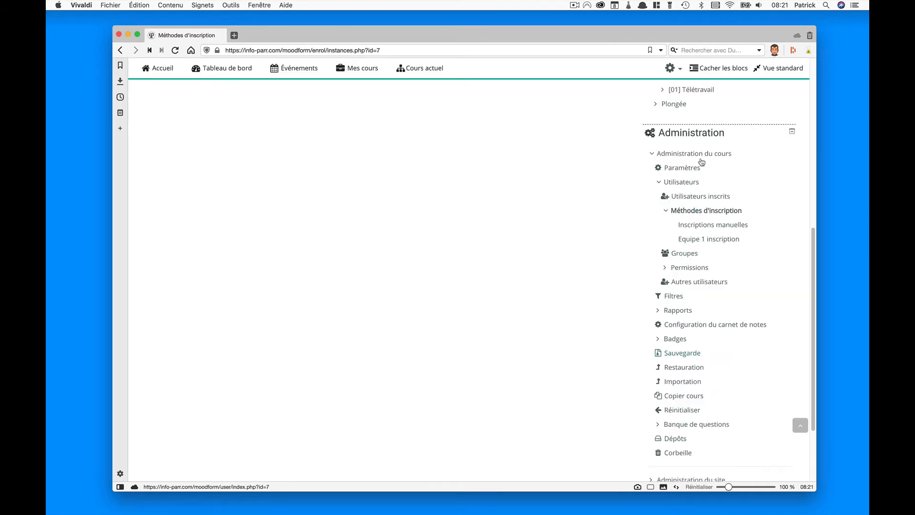
pyautogui.scroll(-2, 705, 215)
pyautogui.click(709, 380)
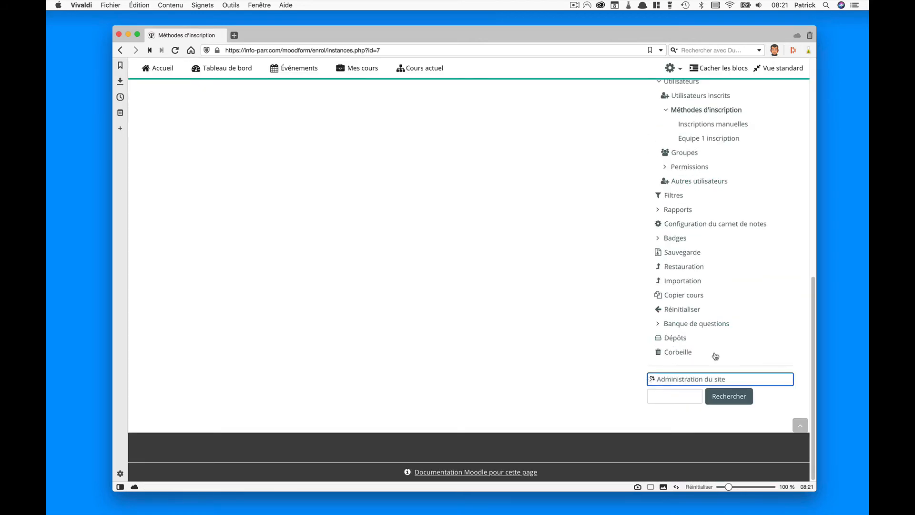
pyautogui.scroll(-3, 731, 336)
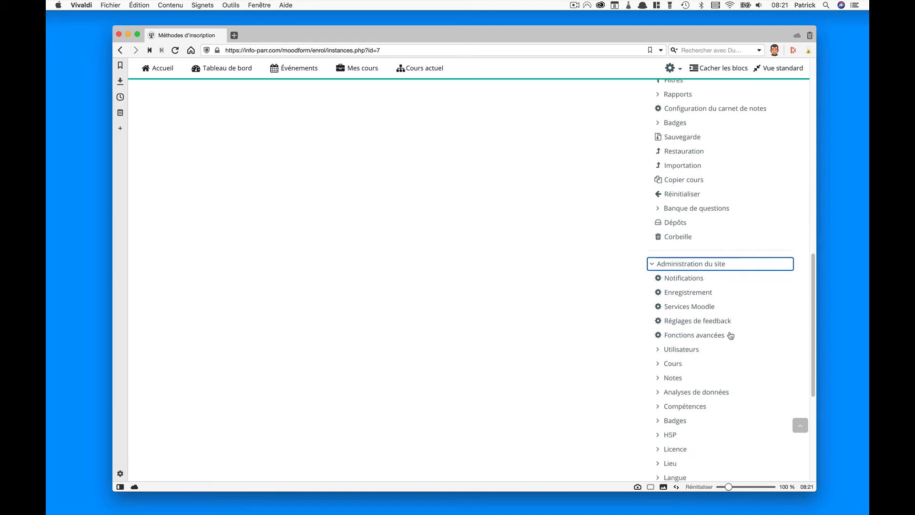
pyautogui.scroll(-3, 731, 336)
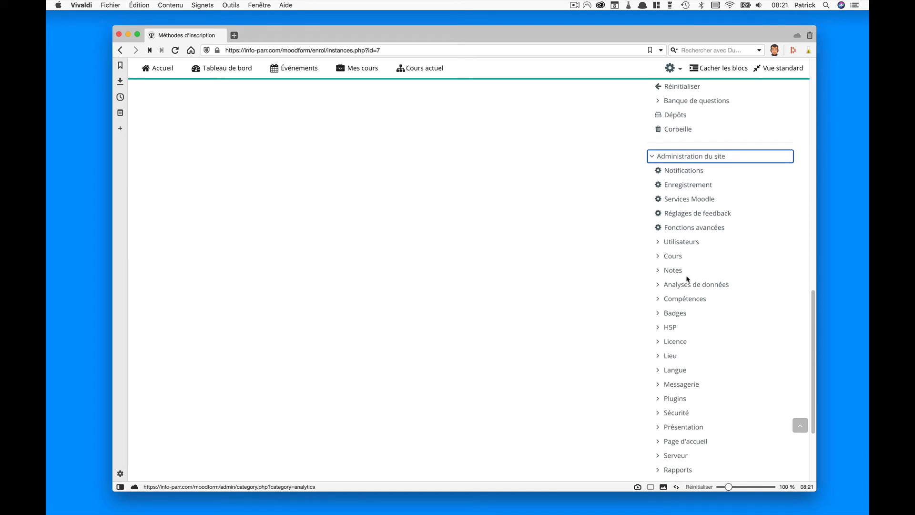
pyautogui.click(681, 242)
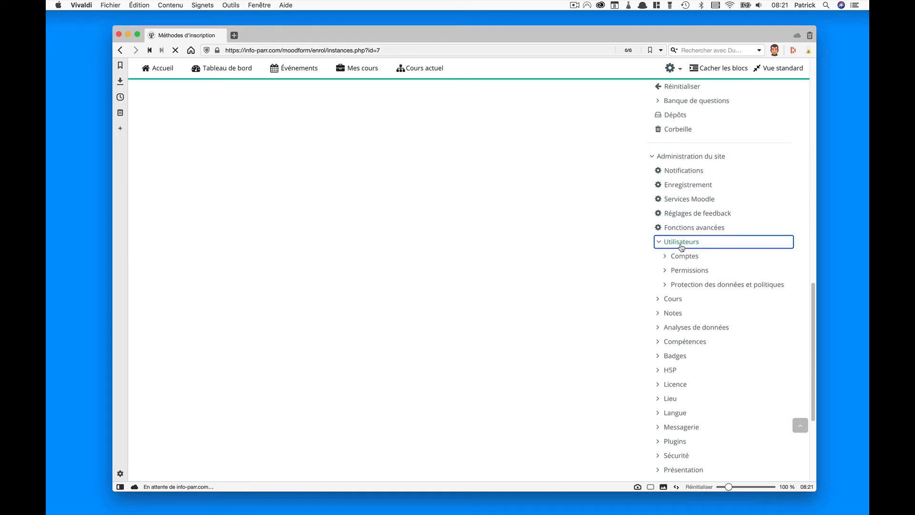
pyautogui.click(694, 396)
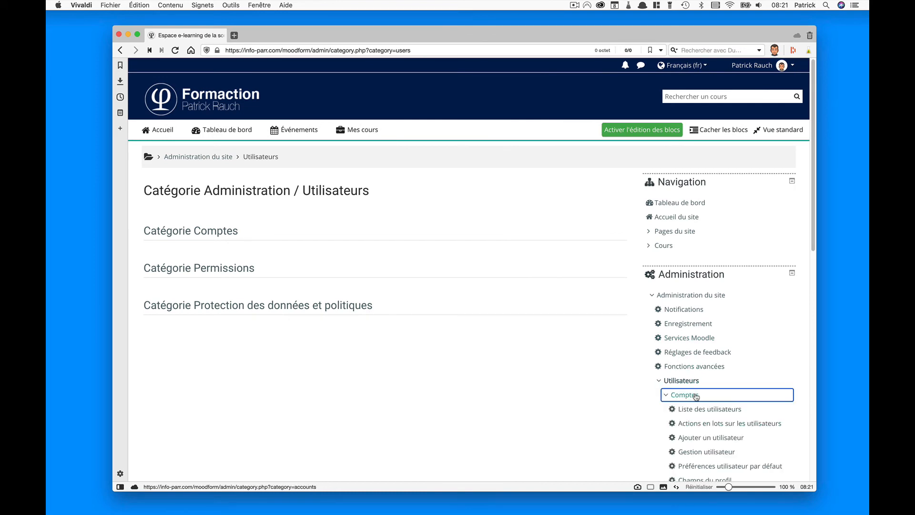
pyautogui.scroll(-2, 697, 397)
pyautogui.scroll(-3, 697, 381)
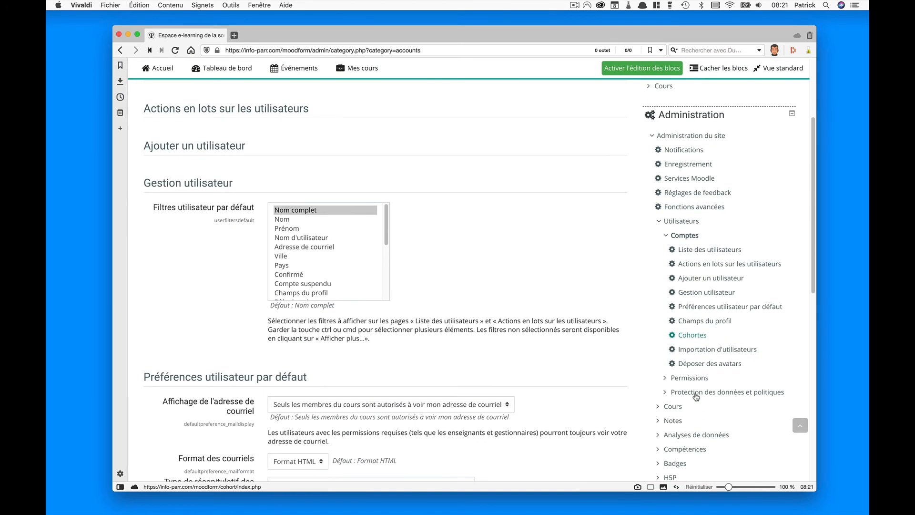
pyautogui.click(696, 336)
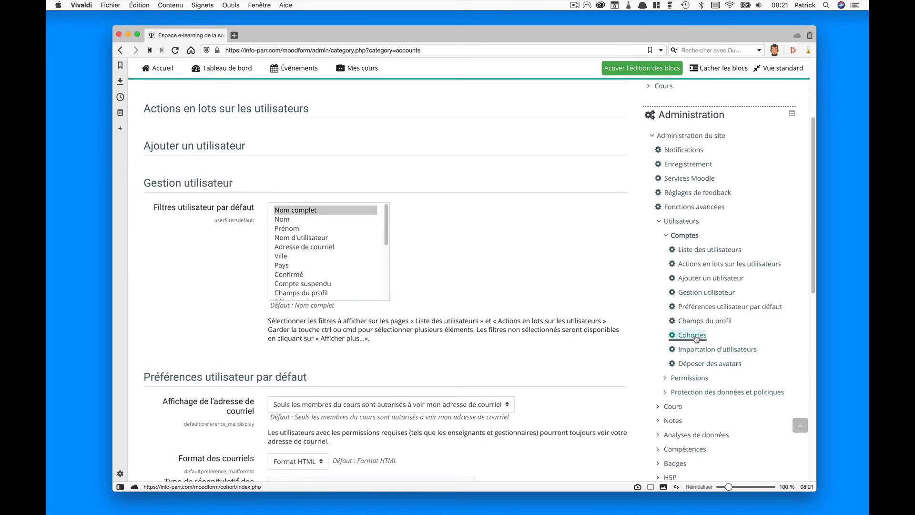
pyautogui.click(251, 213)
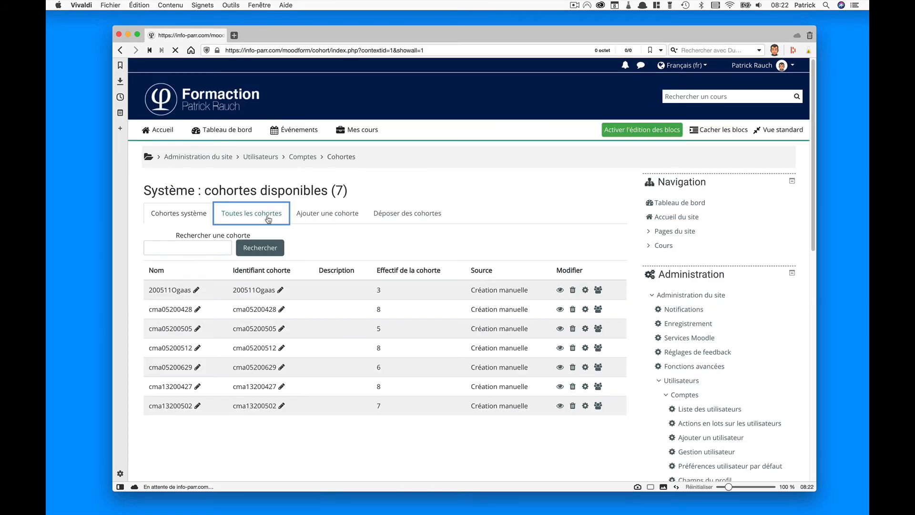
# Open the member assignment of the cohort "Equipe 1", search the potential users by the member's first name and add the matching user
pyautogui.scroll(-4, 324, 319)
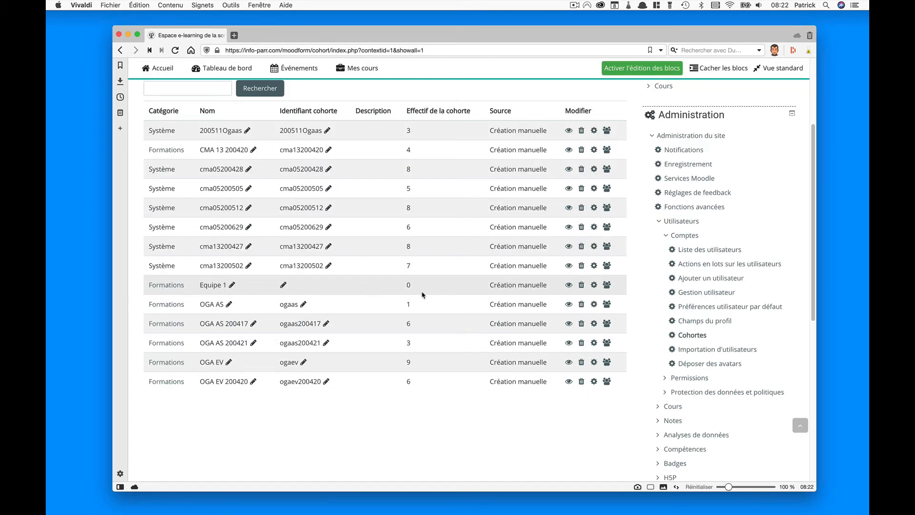
pyautogui.click(608, 285)
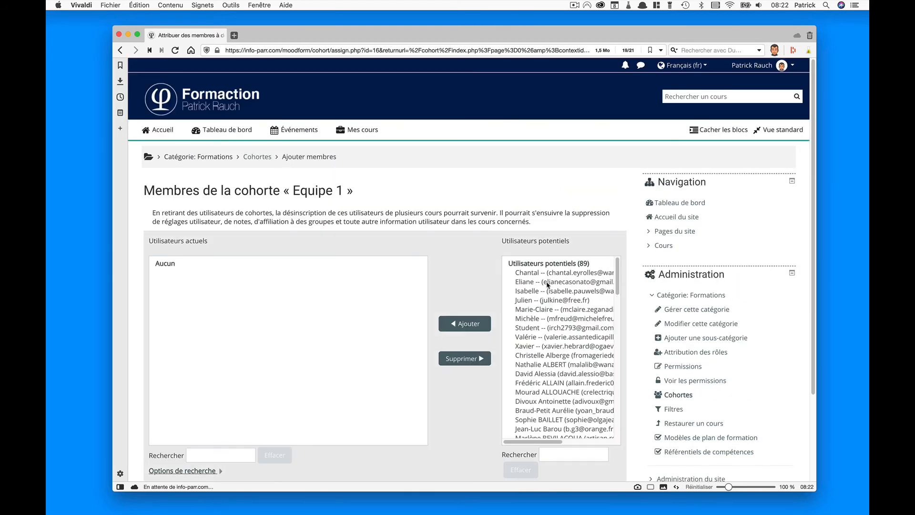
pyautogui.click(565, 454)
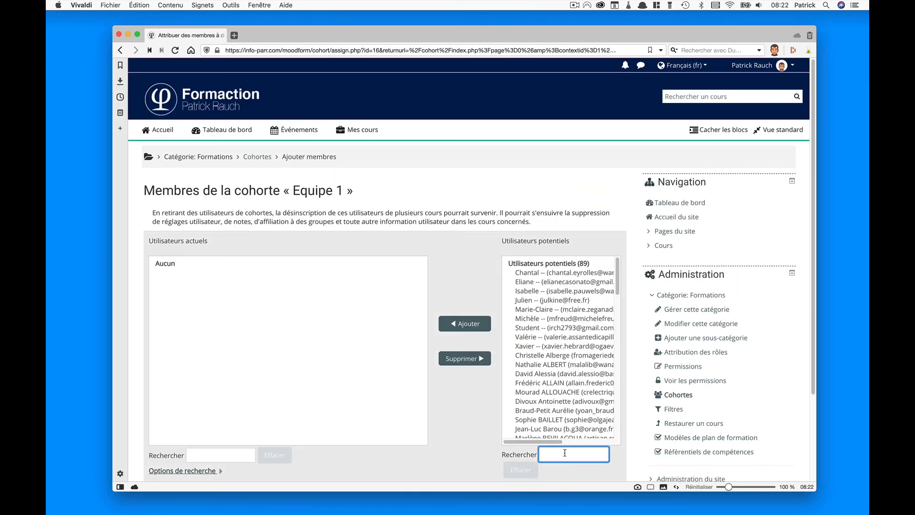
pyautogui.write('eva')
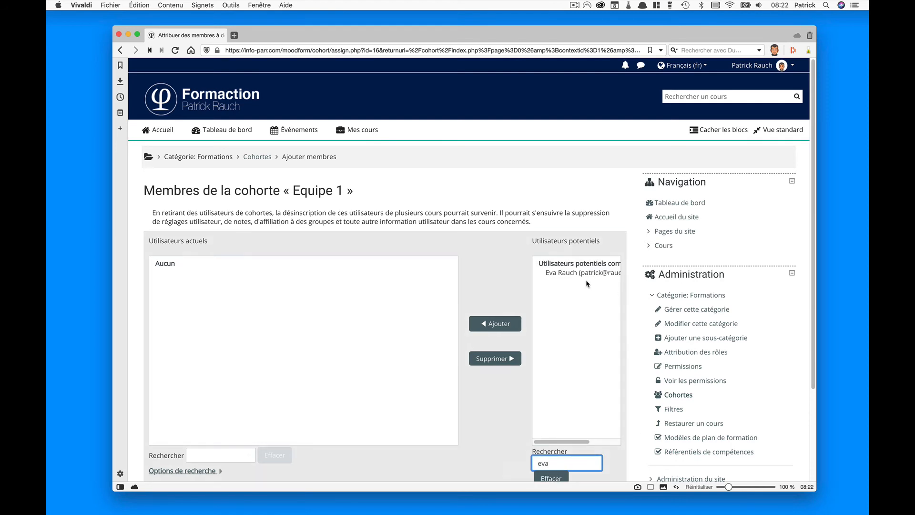
pyautogui.click(588, 274)
pyautogui.click(496, 327)
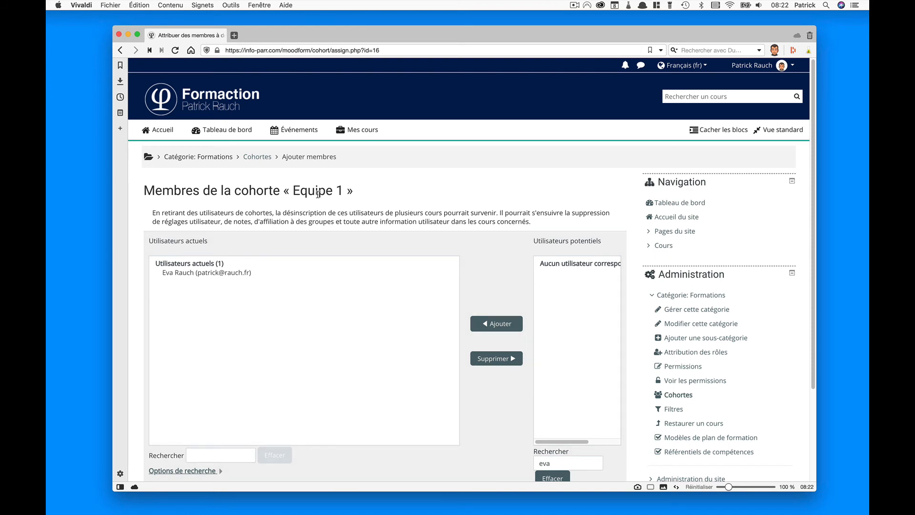
# Open the enrolled users list (Utilisateurs inscrits) of the Formations course "[02] Atelier - RPGD 2"
pyautogui.click(664, 245)
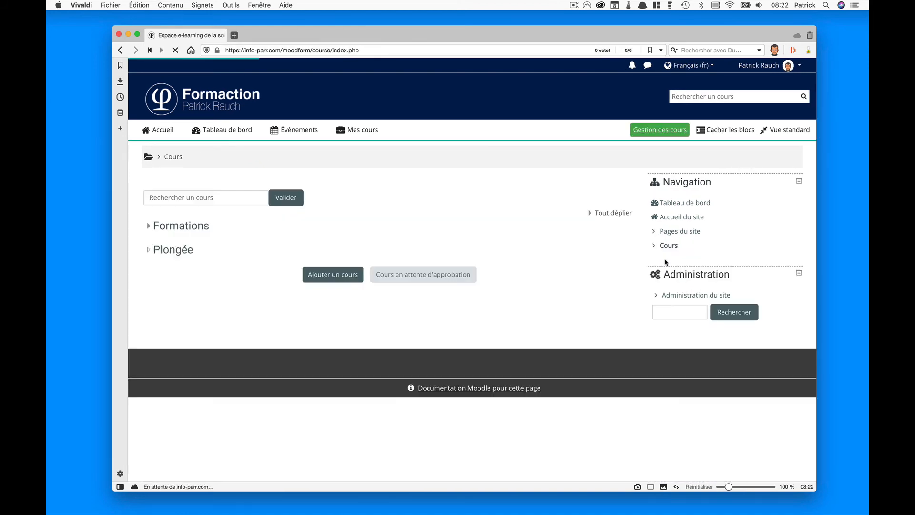
pyautogui.click(683, 261)
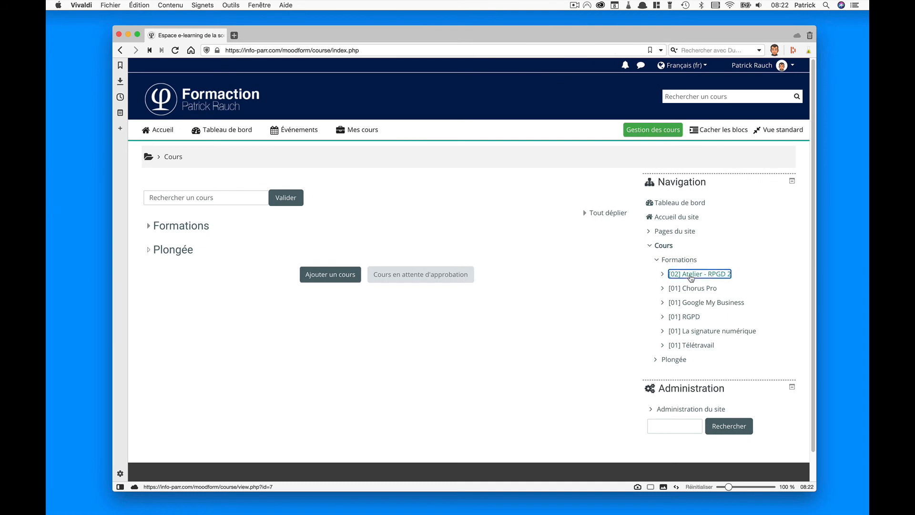
pyautogui.click(691, 274)
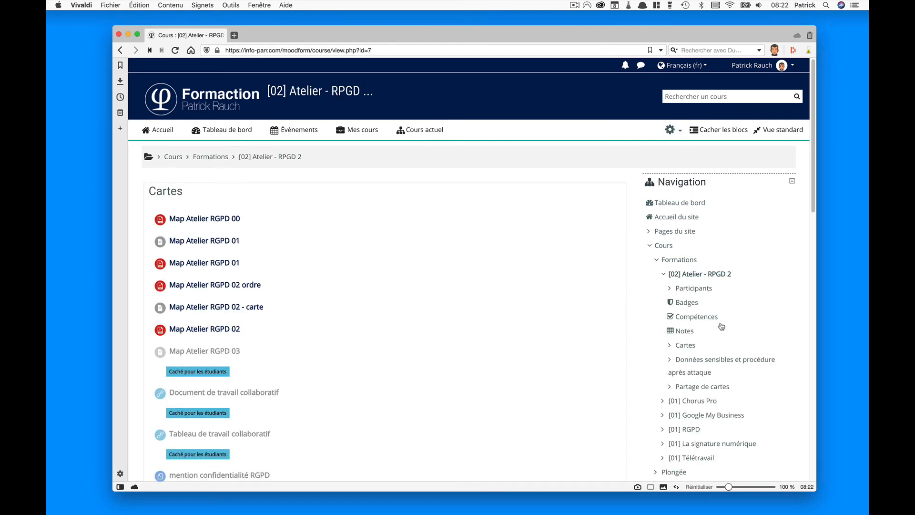
pyautogui.scroll(-5, 715, 318)
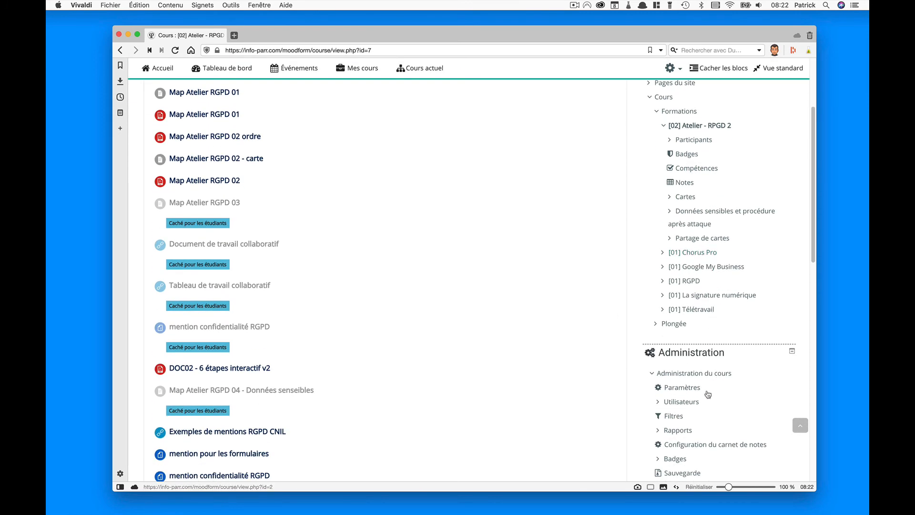
pyautogui.click(682, 402)
pyautogui.click(718, 416)
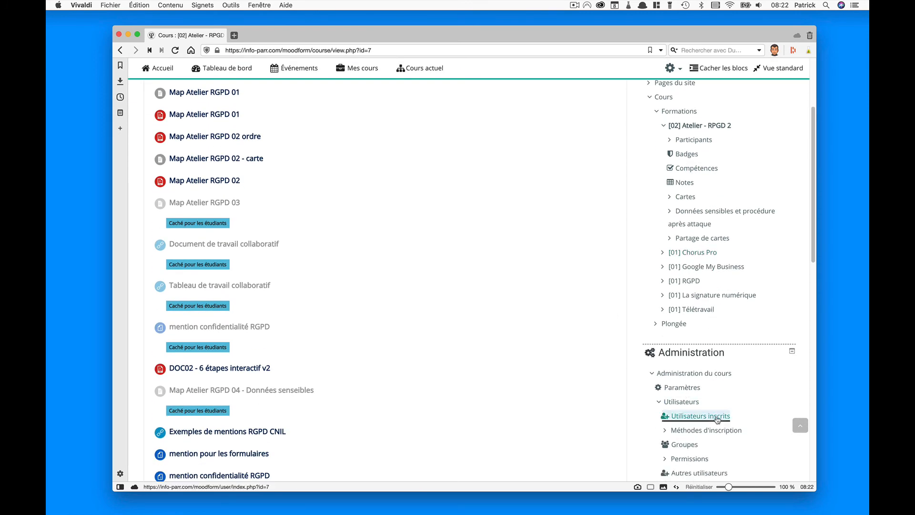
# Filter the course participants with a Mot-clef condition containing the new cohort member's first name
pyautogui.scroll(-2, 431, 281)
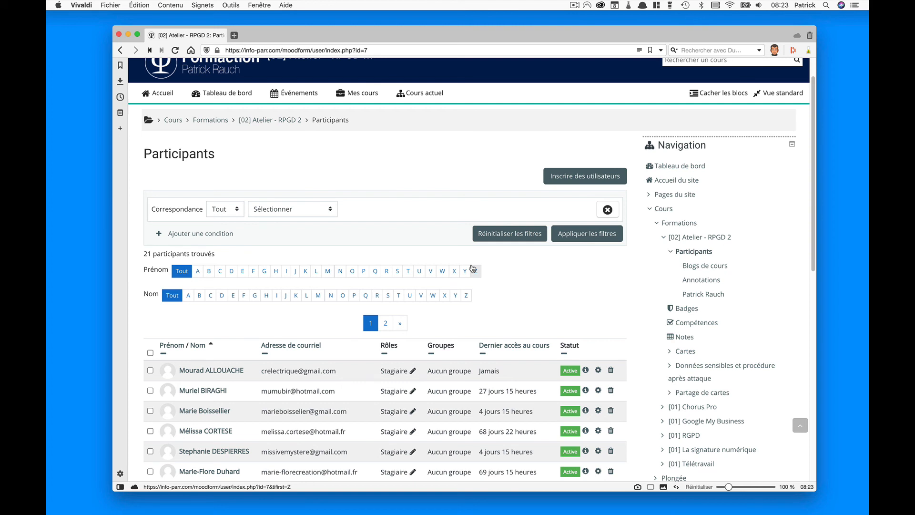
pyautogui.click(329, 209)
pyautogui.click(305, 217)
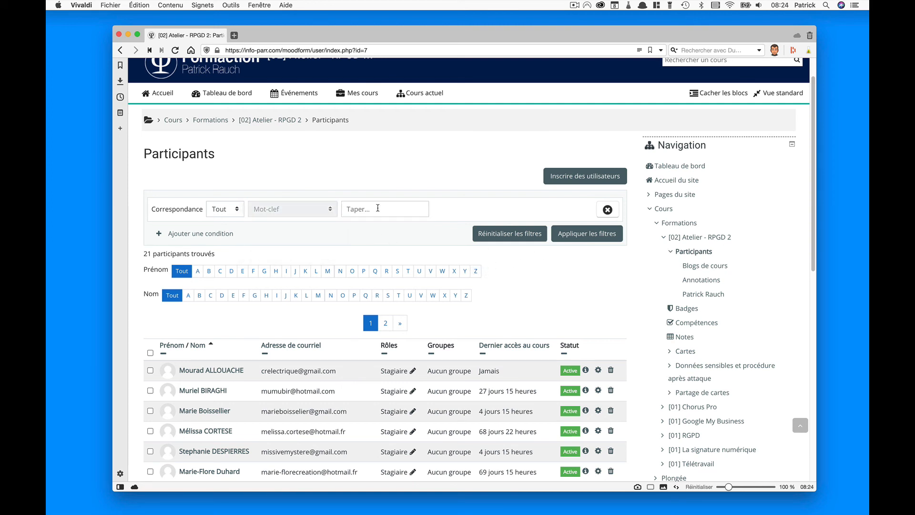
pyautogui.click(377, 209)
pyautogui.write('eva')
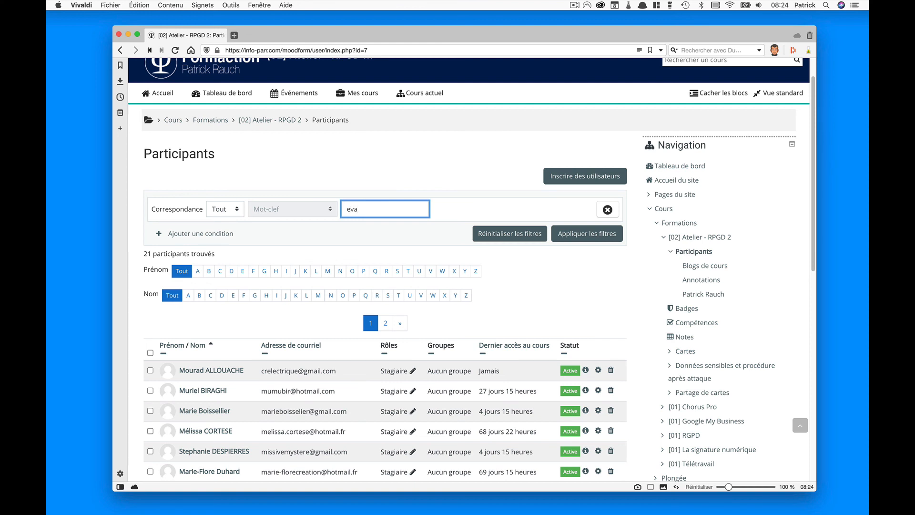
pyautogui.press('Return')
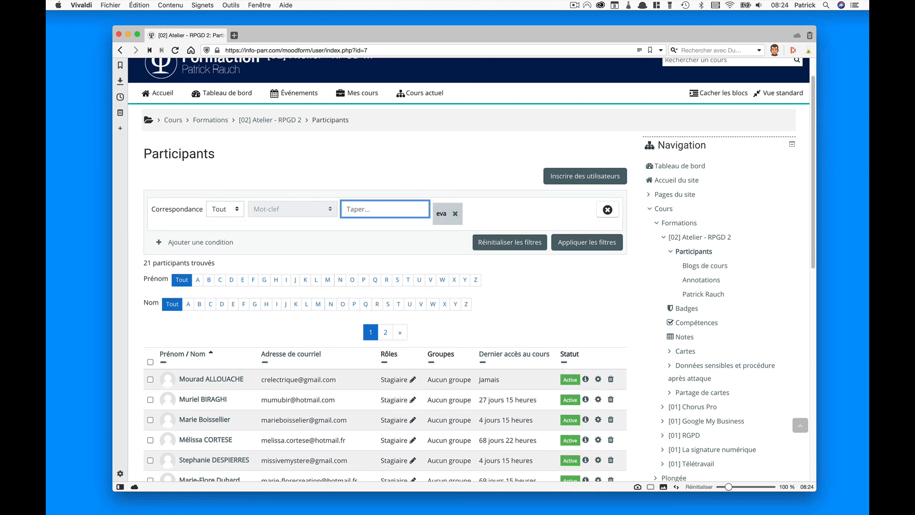
pyautogui.click(586, 242)
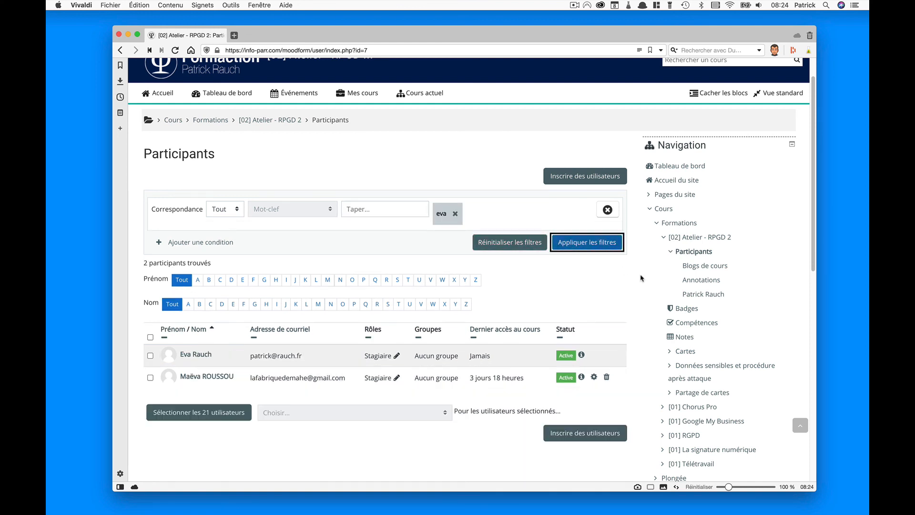